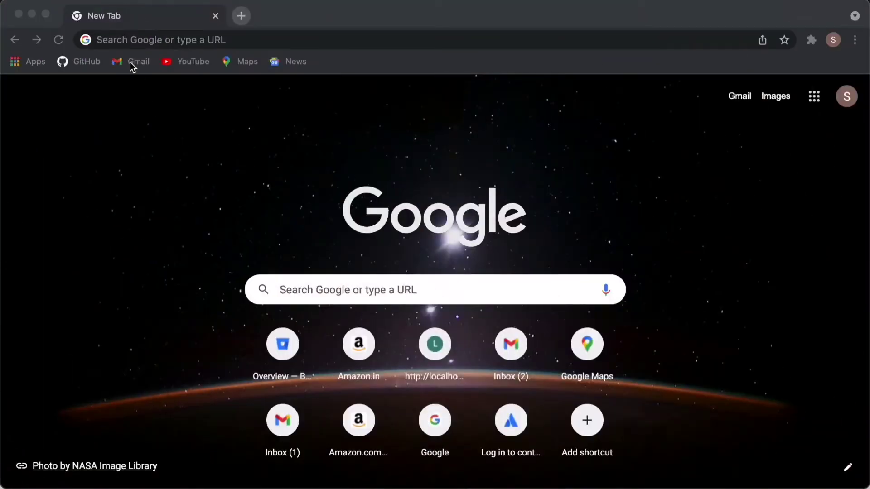
Go from Gmail to the Google Account management page through the account menu.
left_click(130, 62)
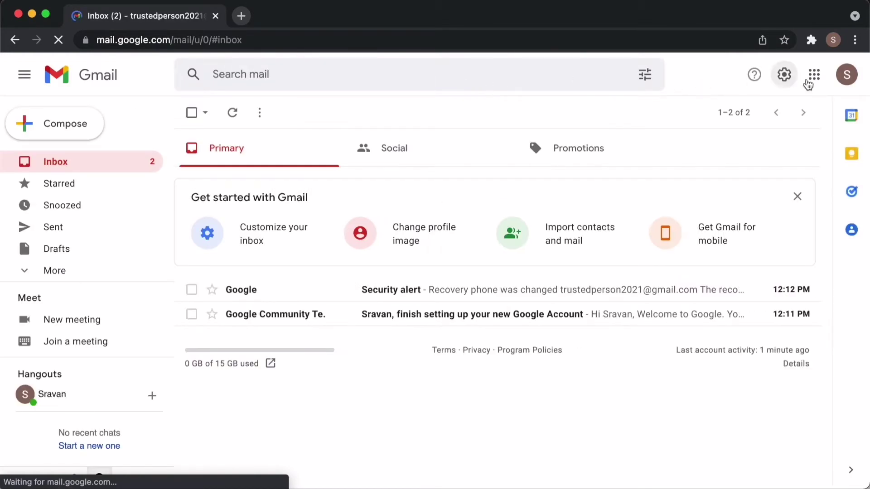
left_click(841, 82)
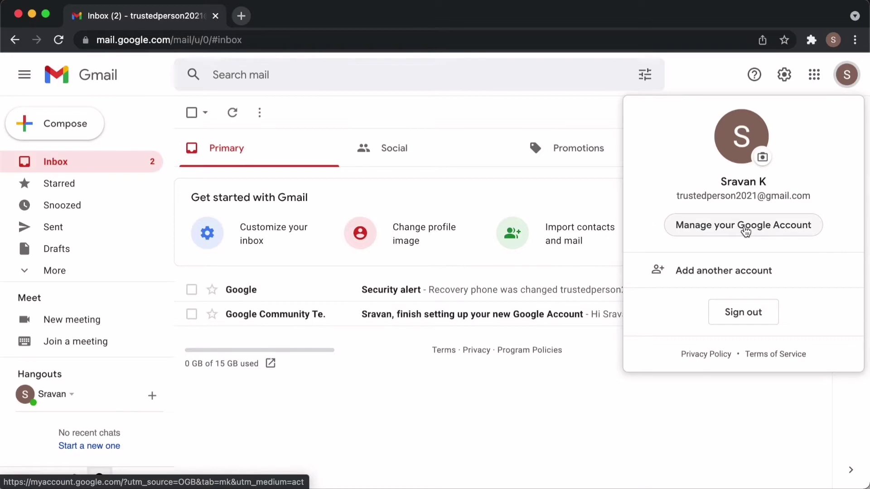
left_click(745, 228)
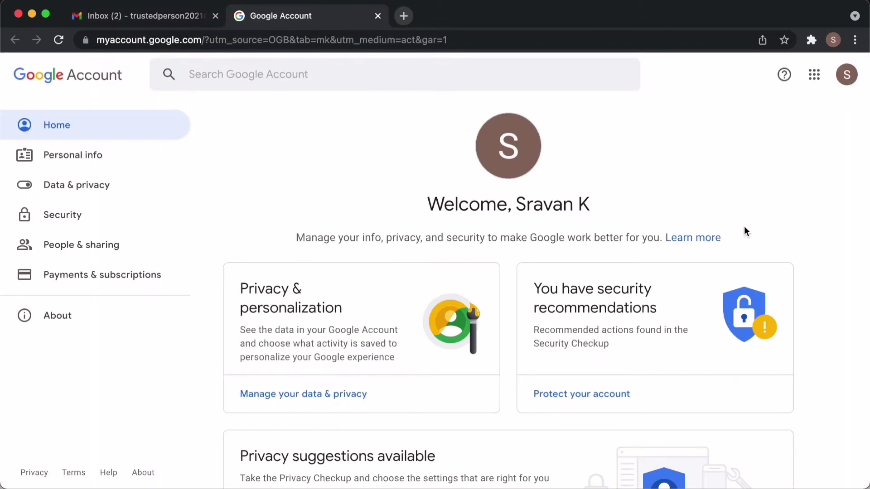
Open Data & privacy and scroll down to the digital legacy planning option.
scroll(431, 330, "down", 3)
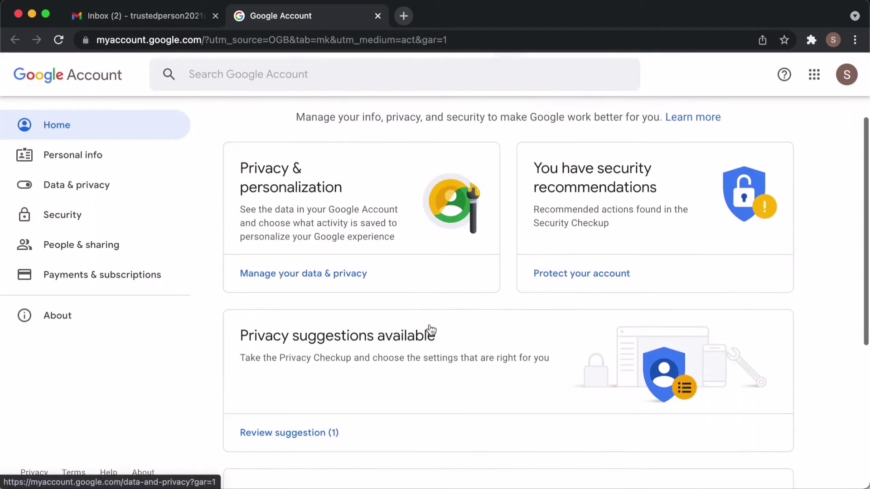
left_click(325, 281)
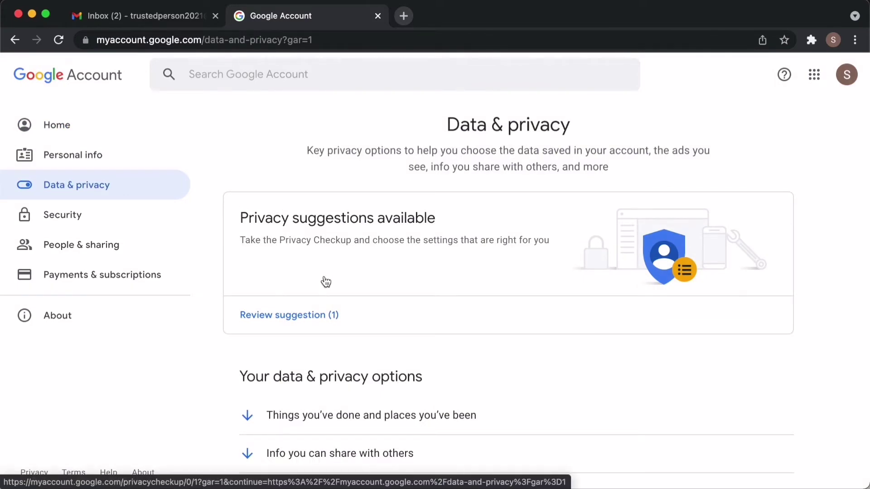
scroll(325, 281, "down", 1)
scroll(326, 281, "down", 20)
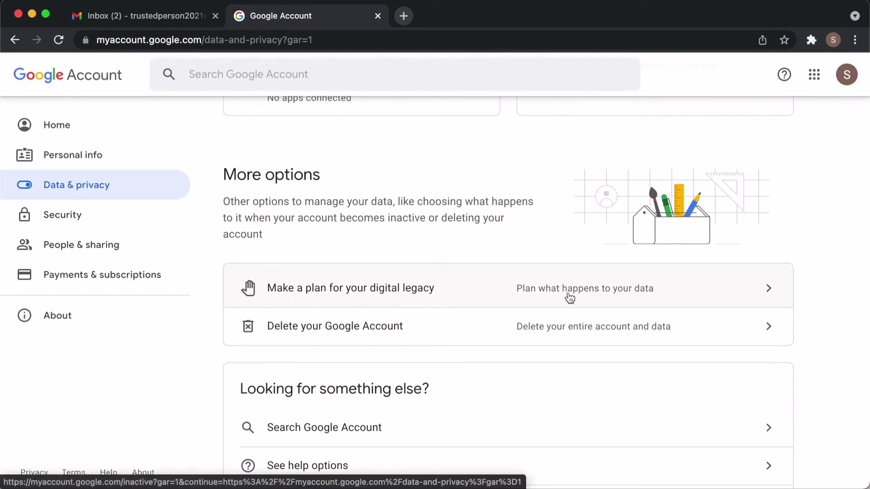
Start the inactive account plan and change the inactivity waiting period to 6 months.
left_click(444, 295)
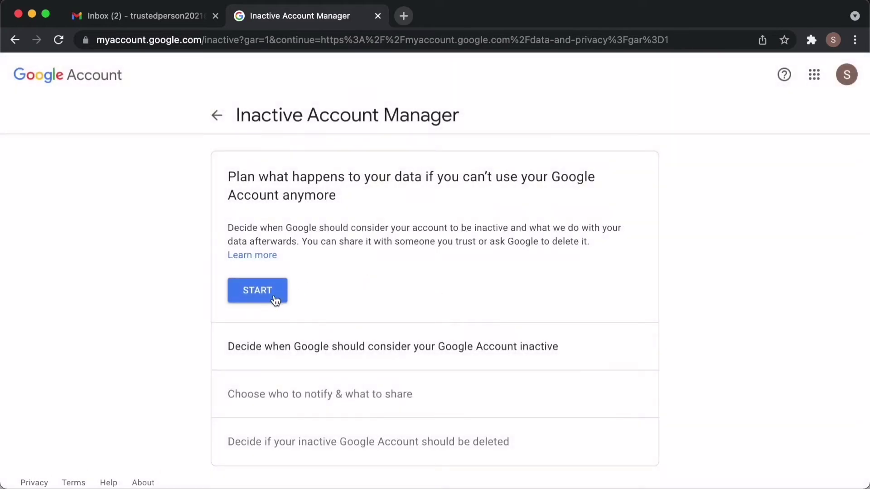
left_click(273, 296)
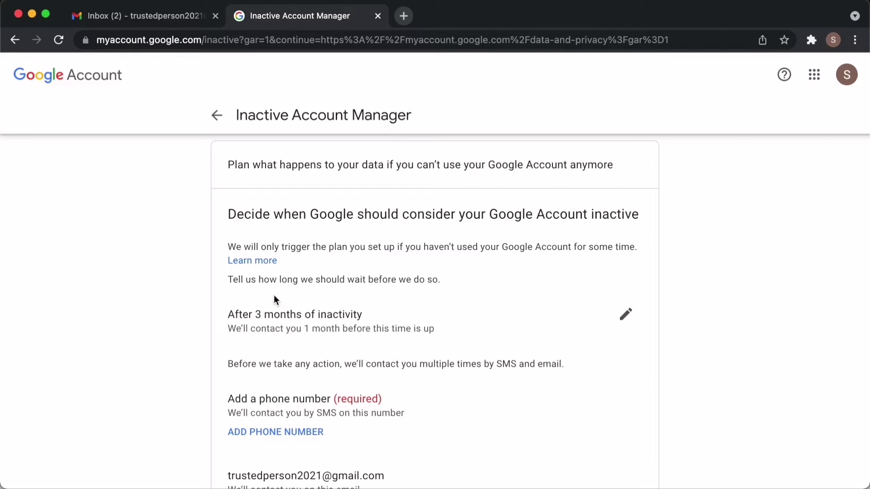
left_click(625, 316)
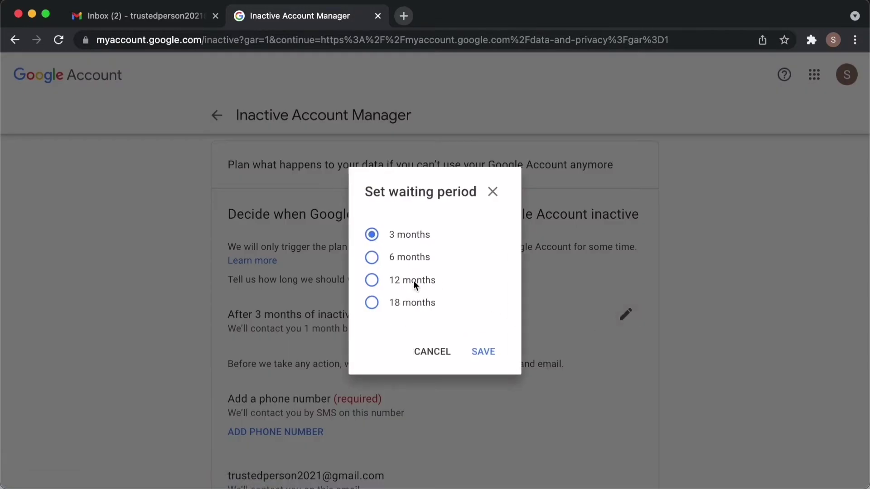
left_click(403, 259)
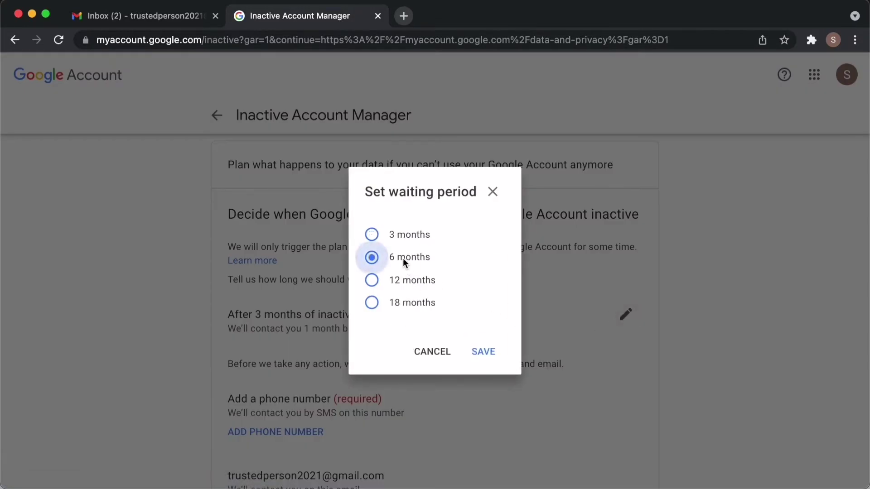
left_click(478, 355)
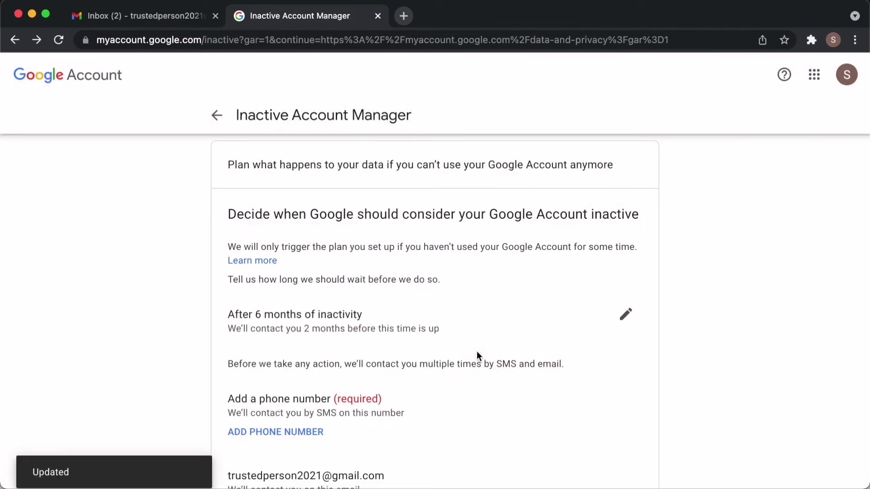
scroll(476, 355, "down", 2)
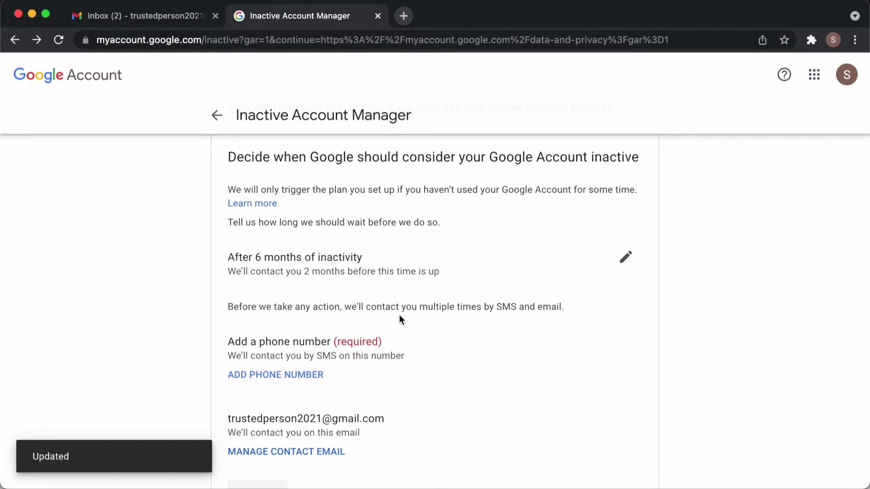
scroll(349, 392, "down", 2)
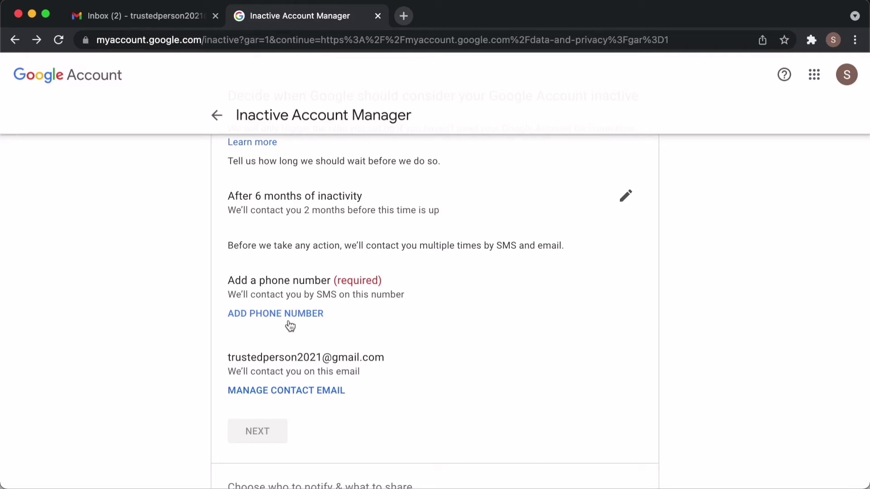
scroll(290, 326, "down", 2)
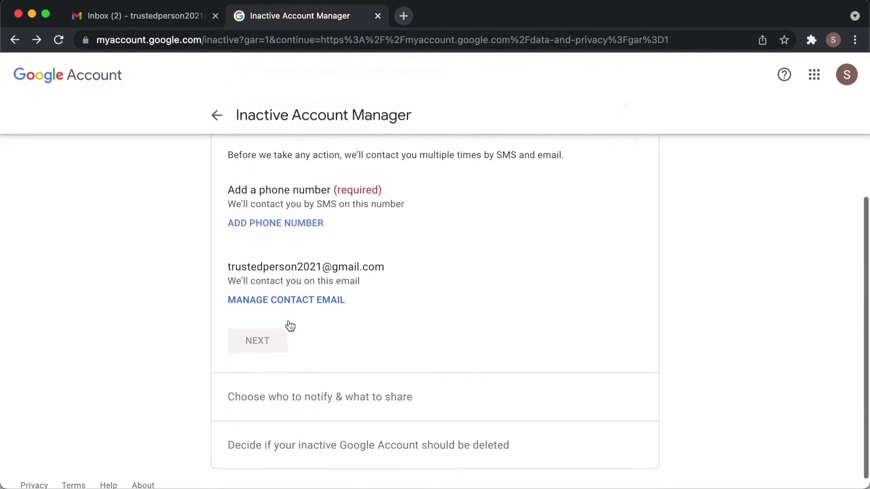
scroll(290, 326, "up", 3)
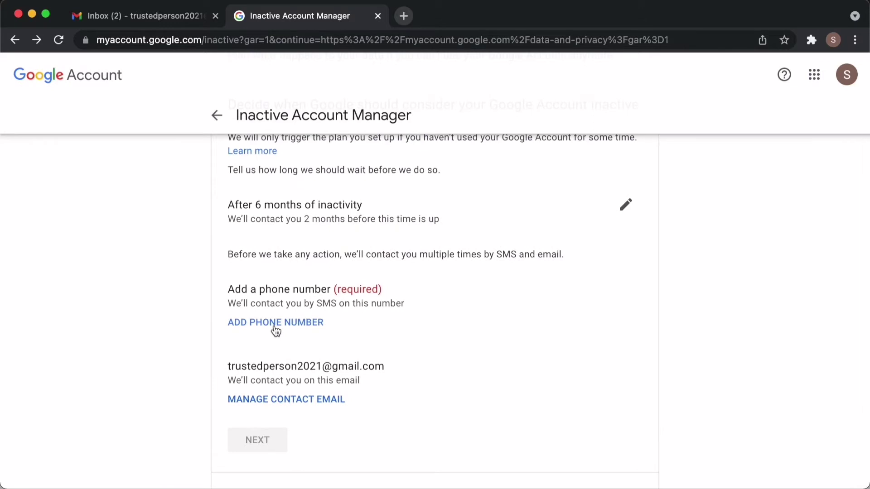
Add a phone number for alerts and verify it with the SMS code.
left_click(274, 325)
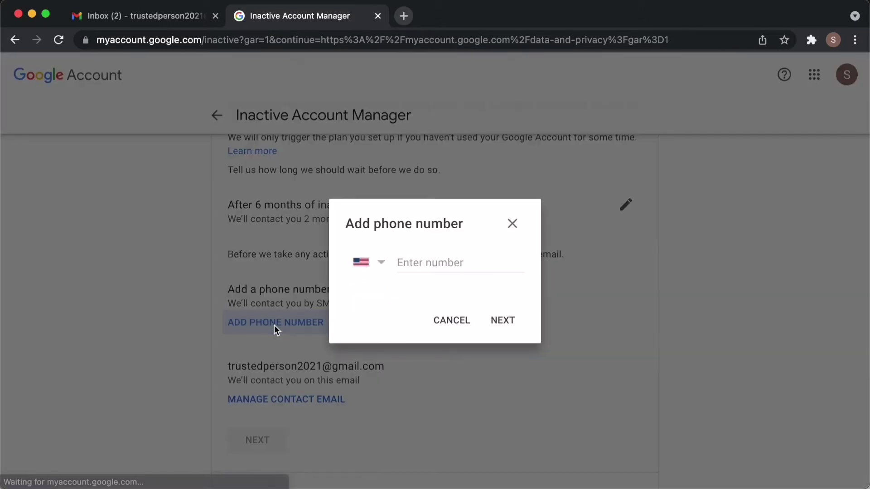
left_click(415, 263)
type("80044444")
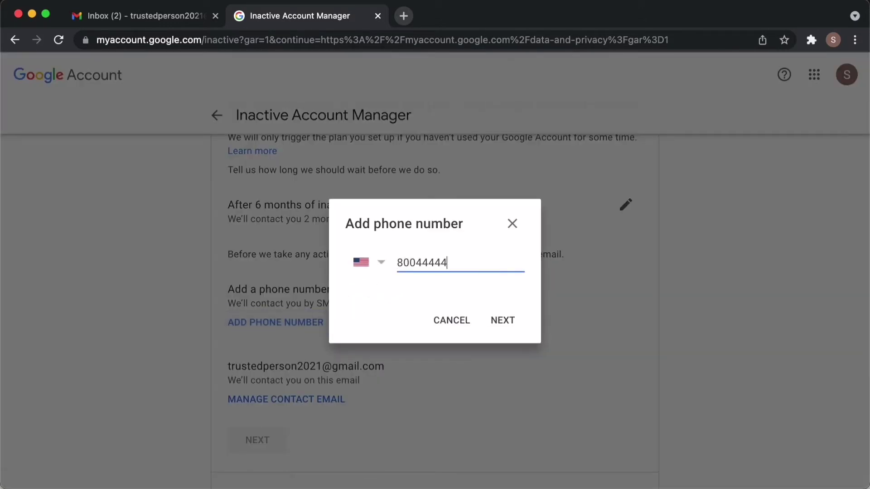
type("44")
left_click(505, 321)
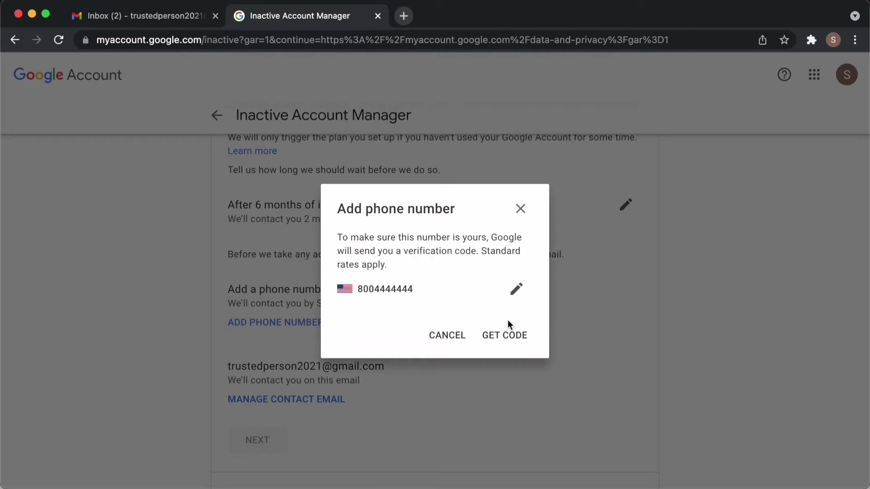
left_click(509, 343)
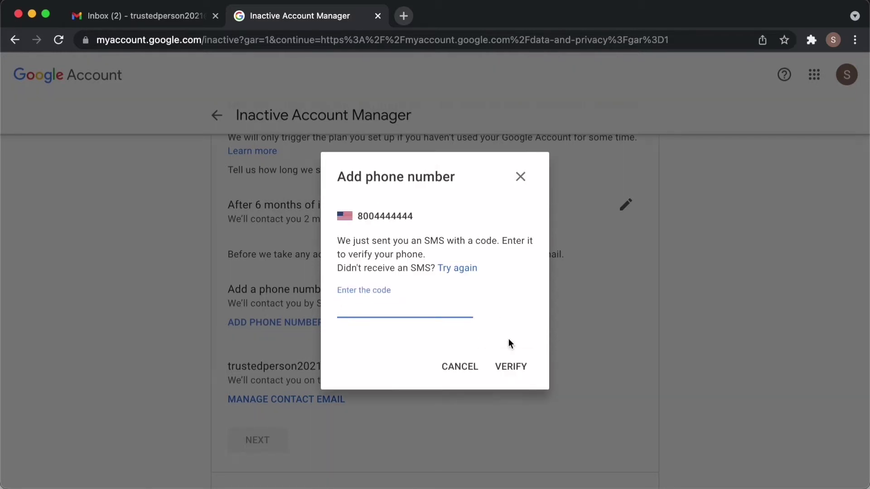
type("1234")
left_click(511, 365)
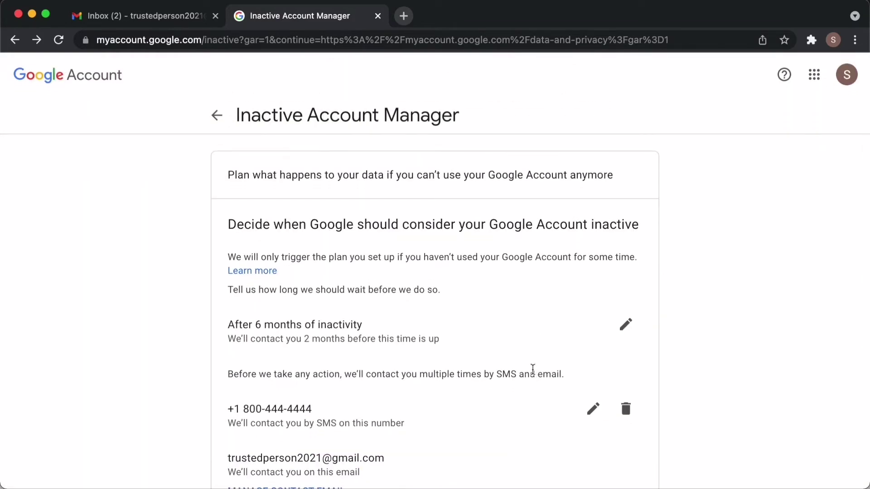
scroll(532, 369, "down", 3)
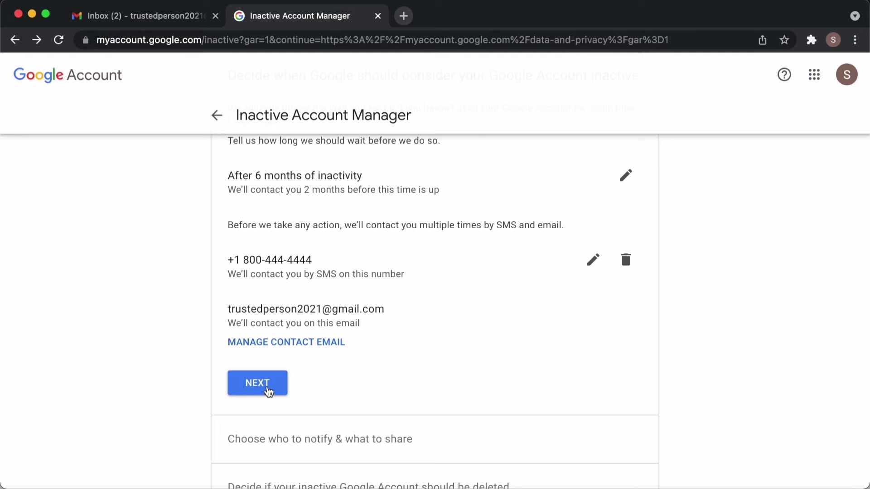
Move past the waiting-period step and add a person to notify by e-mail address.
left_click(268, 389)
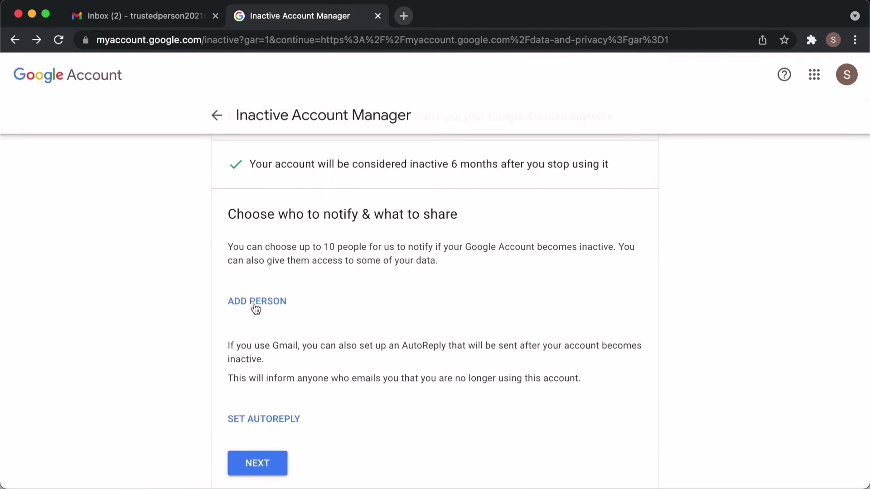
left_click_drag(324, 246, 393, 246)
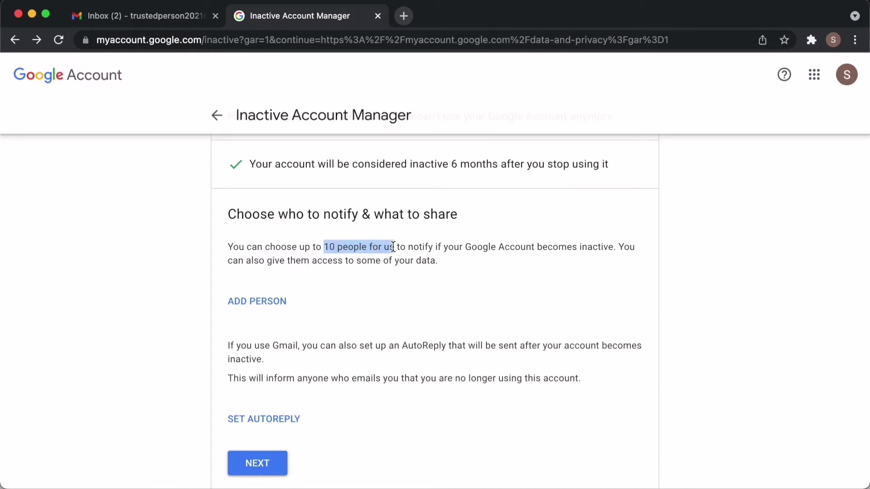
left_click(258, 303)
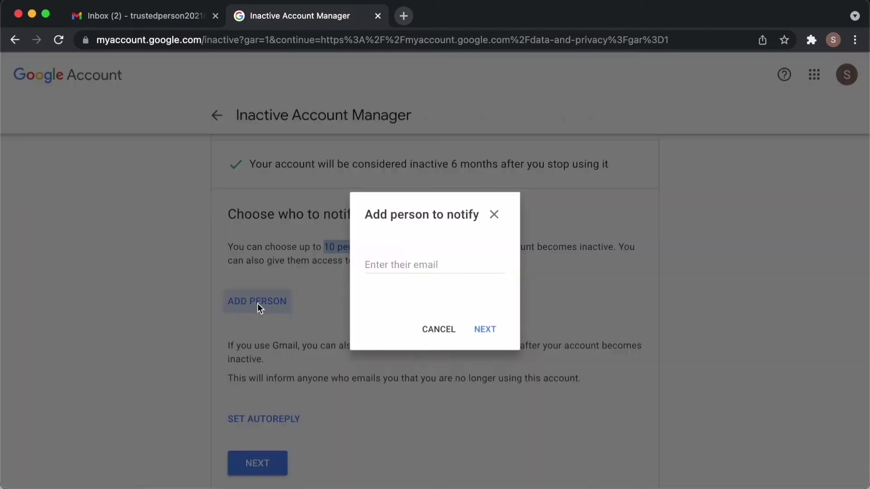
left_click(382, 264)
type("abc@abc.com")
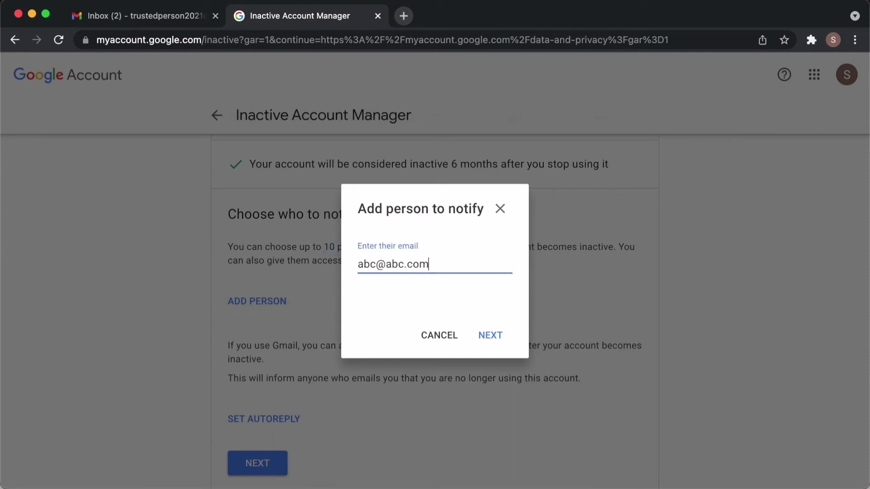
left_click(482, 336)
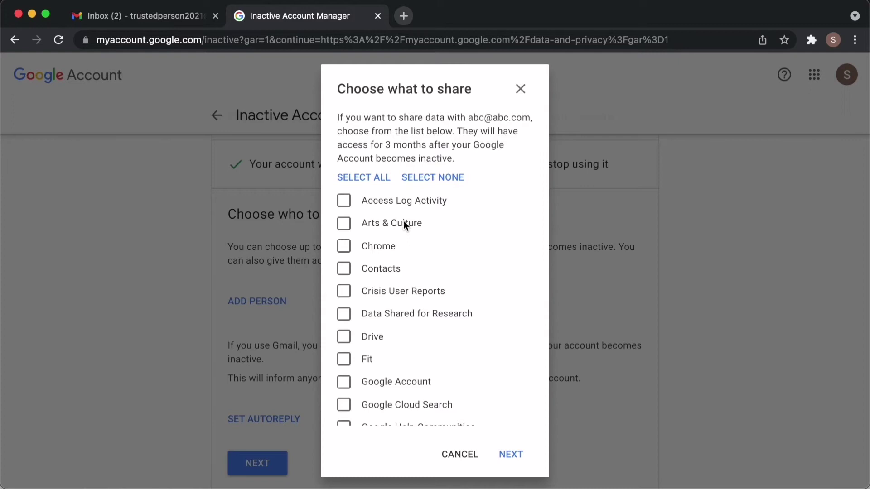
Share all data categories with the contact and enable a personal message.
scroll(389, 280, "down", 3)
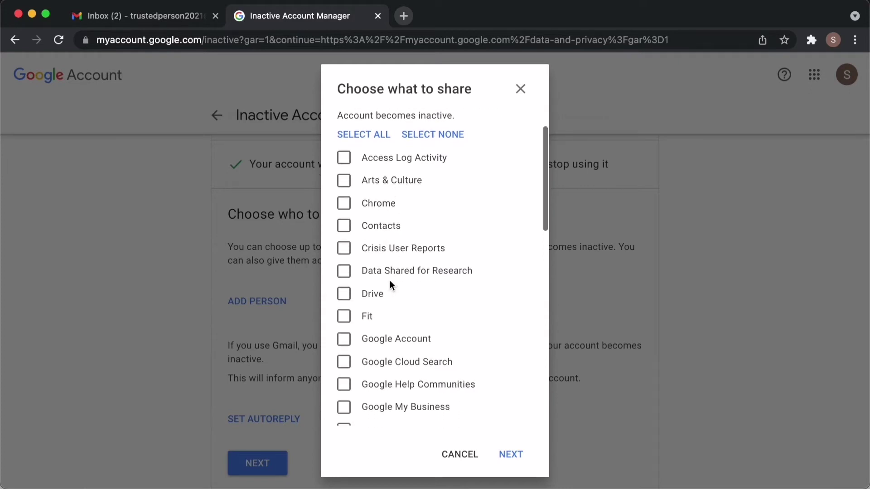
left_click(344, 287)
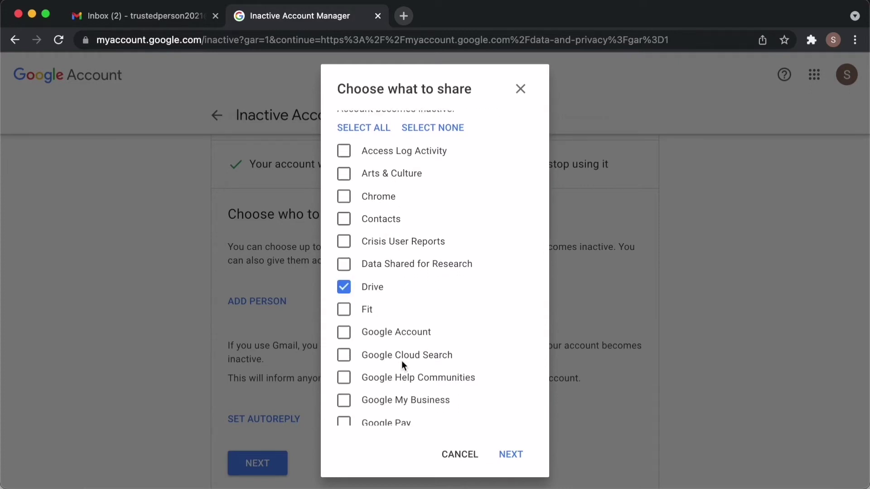
scroll(401, 361, "down", 5)
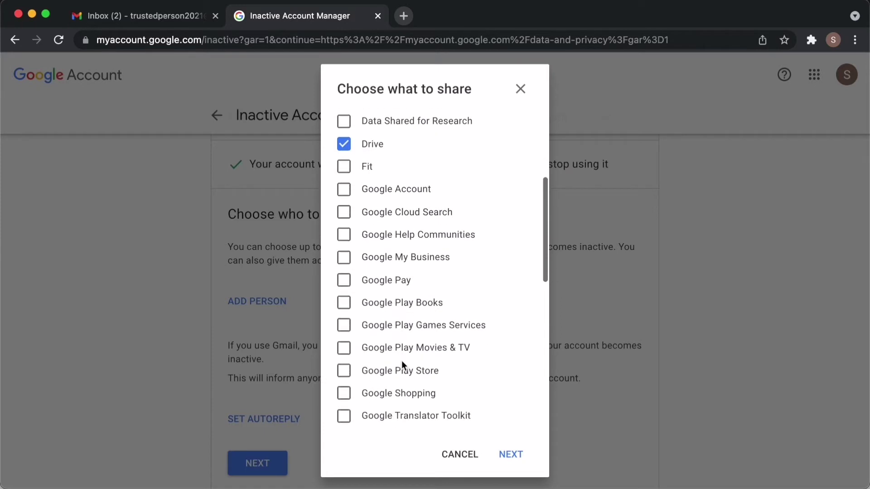
scroll(402, 361, "down", 10)
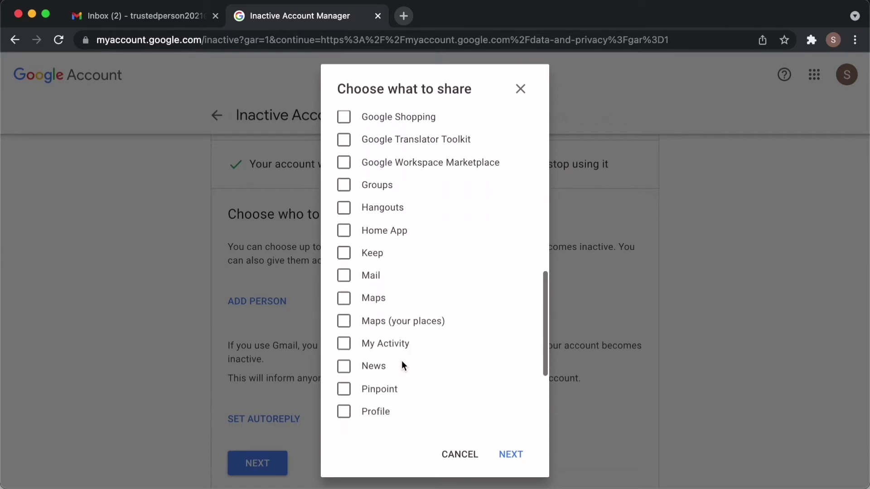
scroll(401, 360, "down", 3)
scroll(401, 361, "up", 20)
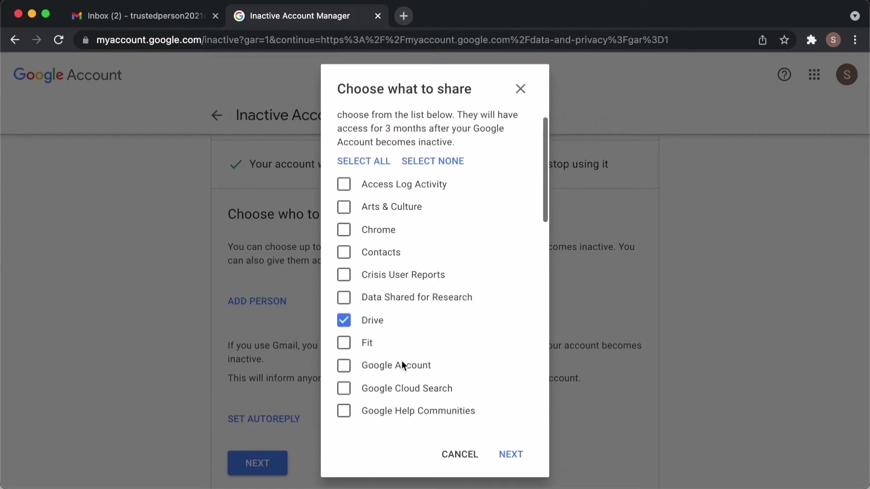
scroll(401, 360, "up", 1)
left_click(370, 182)
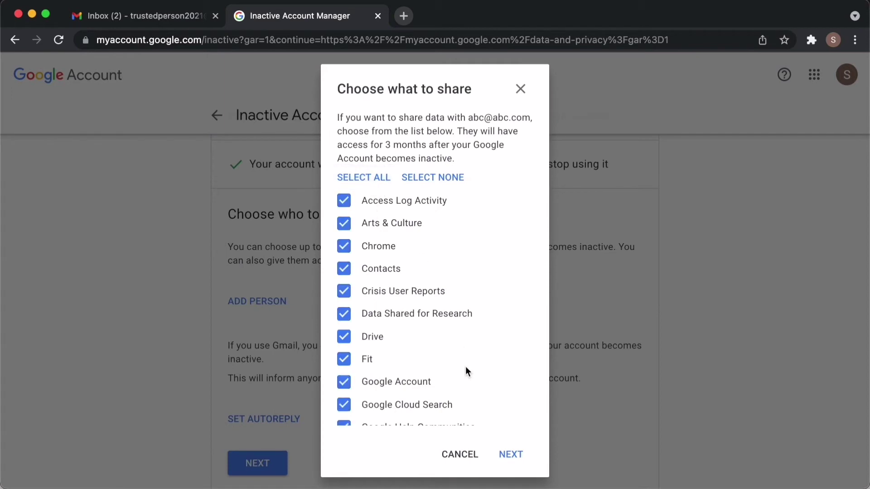
left_click(510, 452)
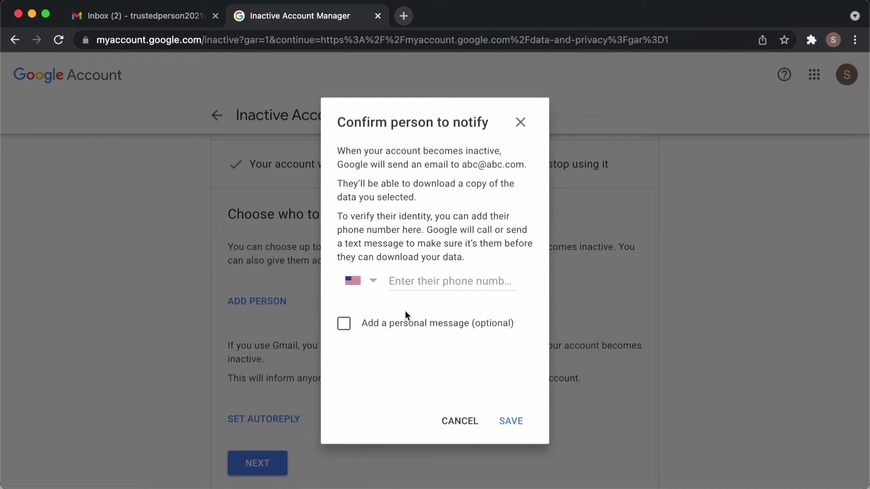
left_click_drag(373, 325, 458, 324)
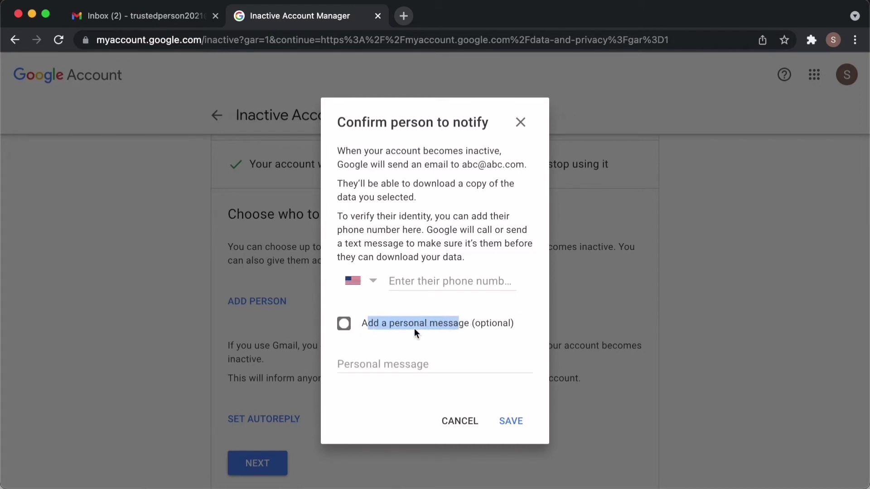
Write a personal message saying the Google account hasn't been used for over 6 months.
left_click(362, 364)
type("Hi, ")
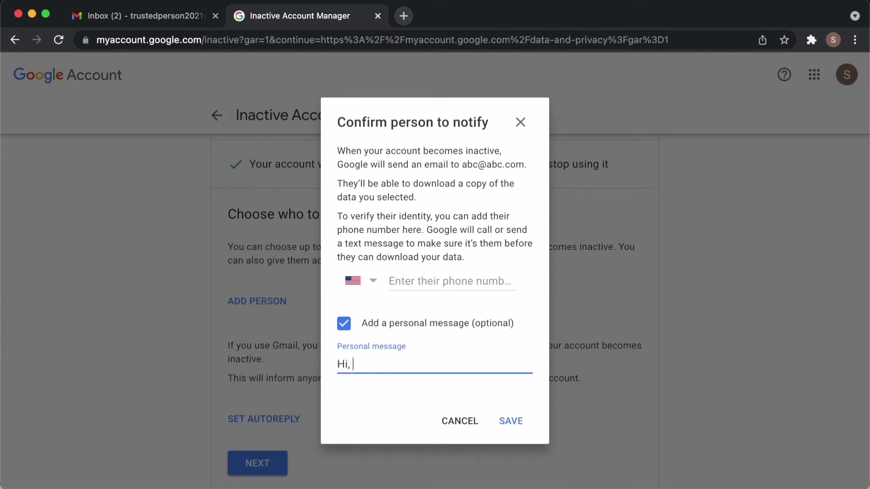
type("you are receiving this message means, I'm not using")
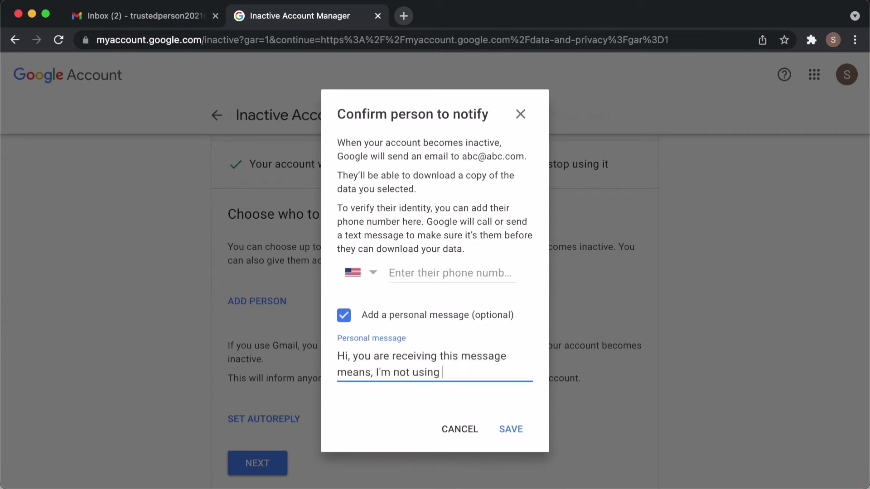
type("my google account for more than 6 months. Make good use of ")
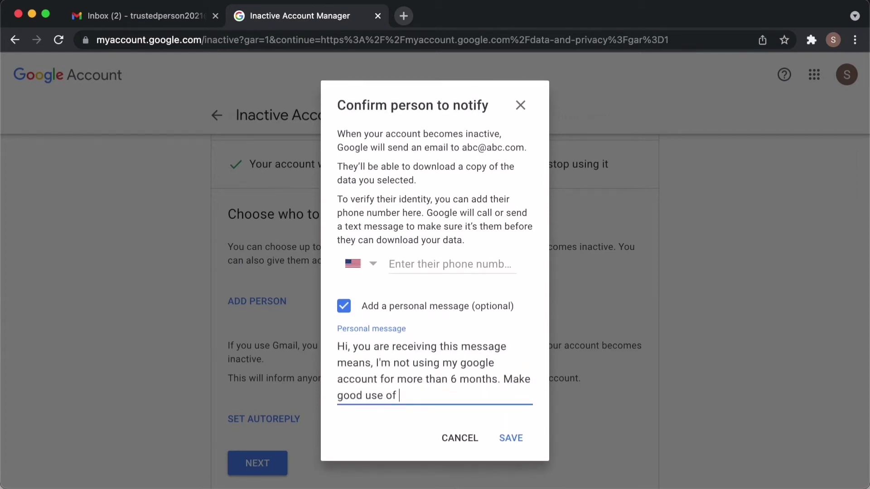
type("all the data that I'm sharing with you.")
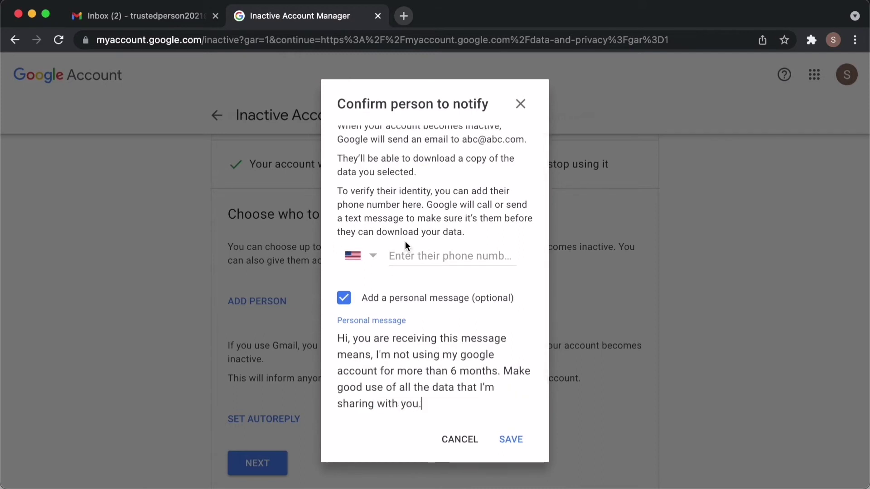
scroll(408, 250, "up", 1)
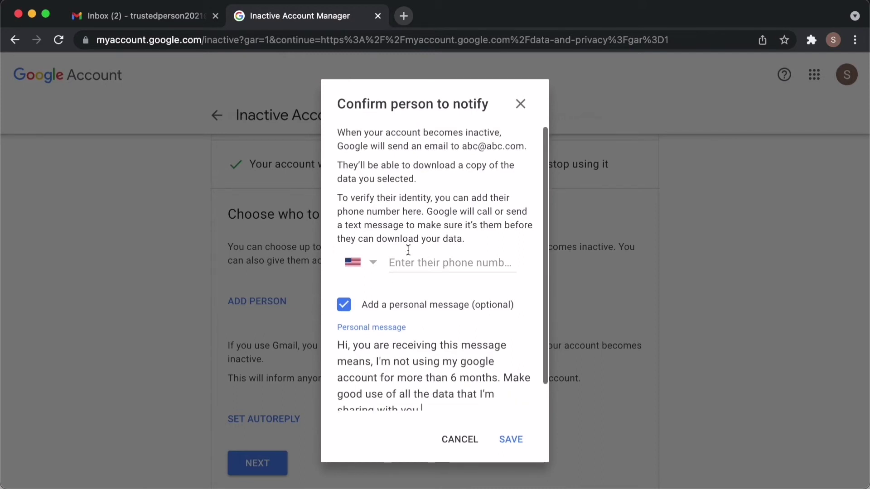
Enter the contact's phone number and save them to the notify list.
left_click(408, 262)
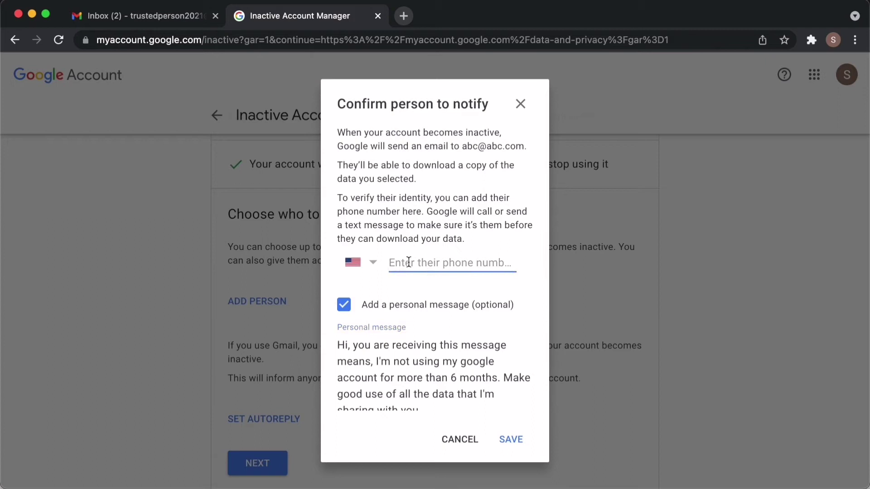
type("80")
left_click(512, 440)
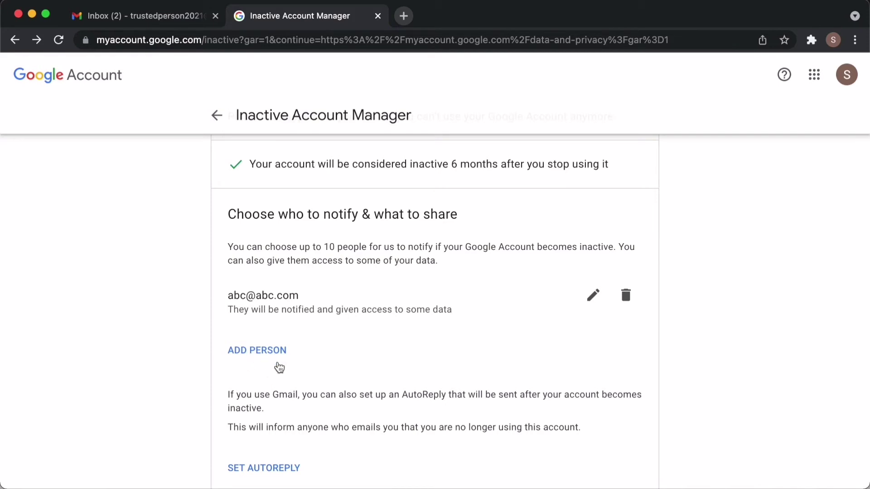
left_click_drag(227, 295, 454, 309)
left_click(460, 349)
scroll(460, 350, "down", 3)
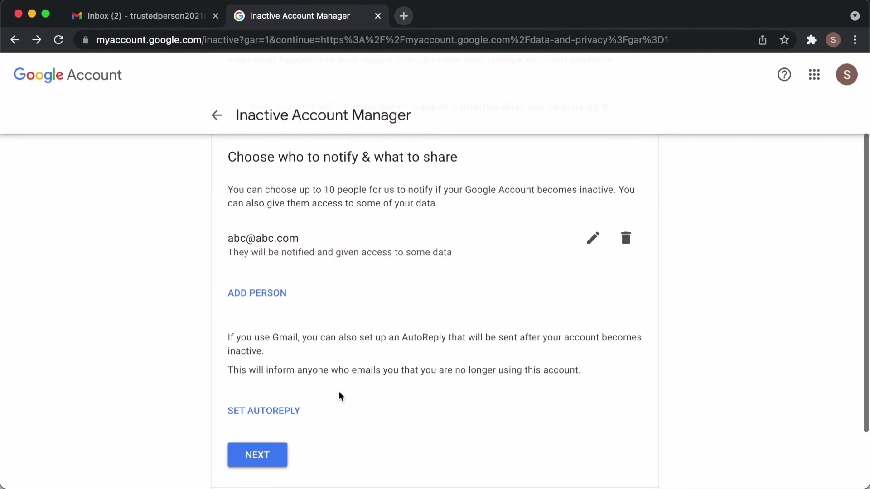
Turn on an autoreply with subject "I'm no longer using this account" and message "Please reach out to xyz".
left_click(276, 415)
left_click(382, 236)
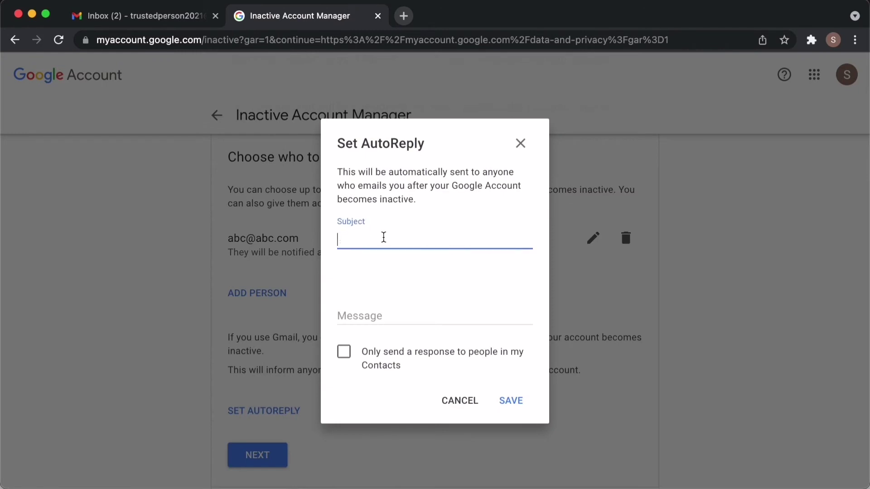
type("I'm no longer using this email")
key("BackSpace")
key("BackSpace")
key("BackSpace")
key("BackSpace")
key("BackSpace")
type("account")
key("Tab")
type("Please reach out to xyz")
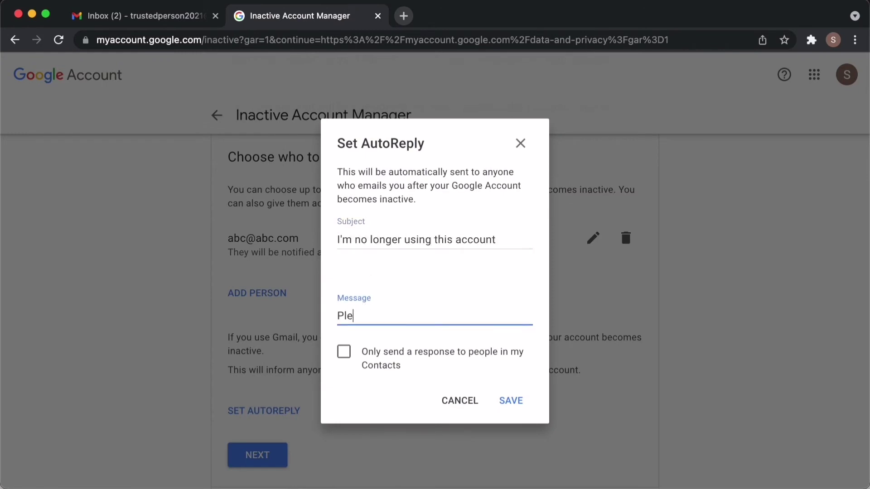
left_click(511, 401)
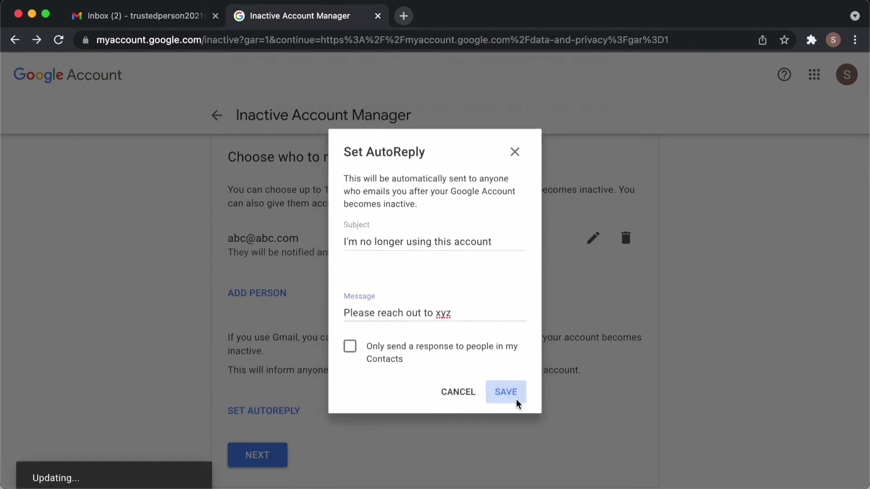
Continue to the account deletion step, leaving deletion turned off.
scroll(431, 419, "down", 2)
scroll(431, 419, "down", 1)
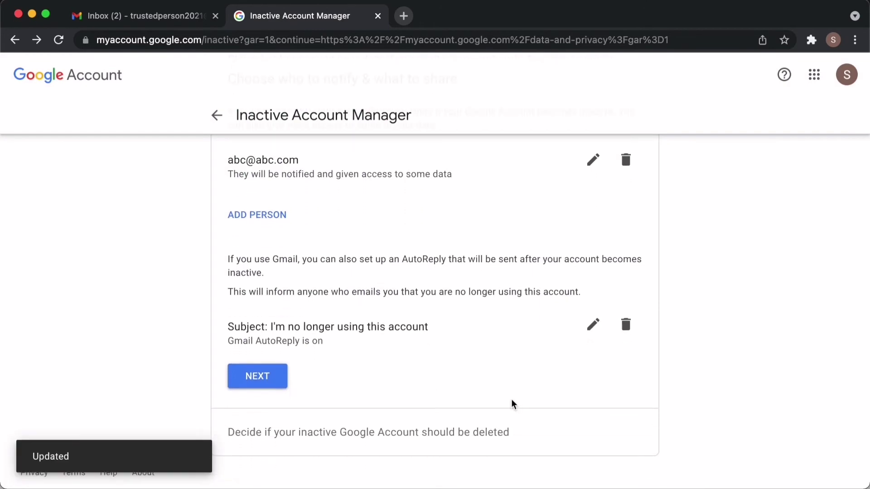
left_click(280, 383)
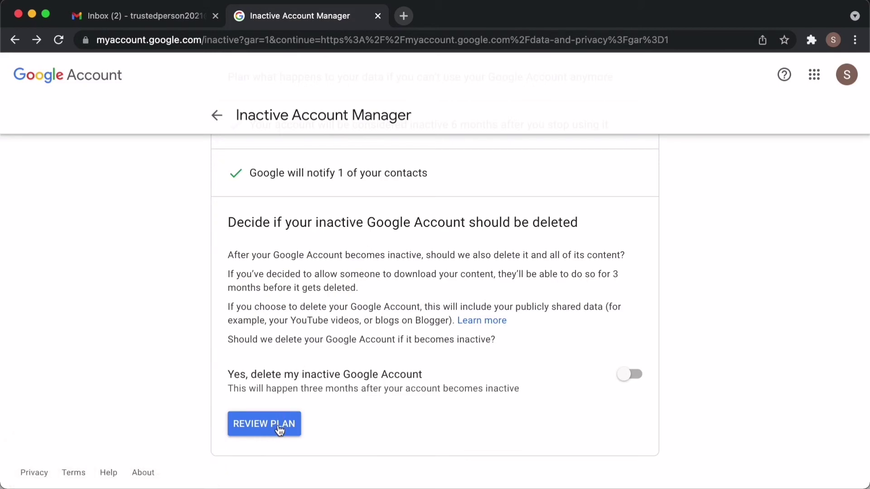
Review and confirm the plan, then scroll through the Manage your plan page.
left_click(264, 424)
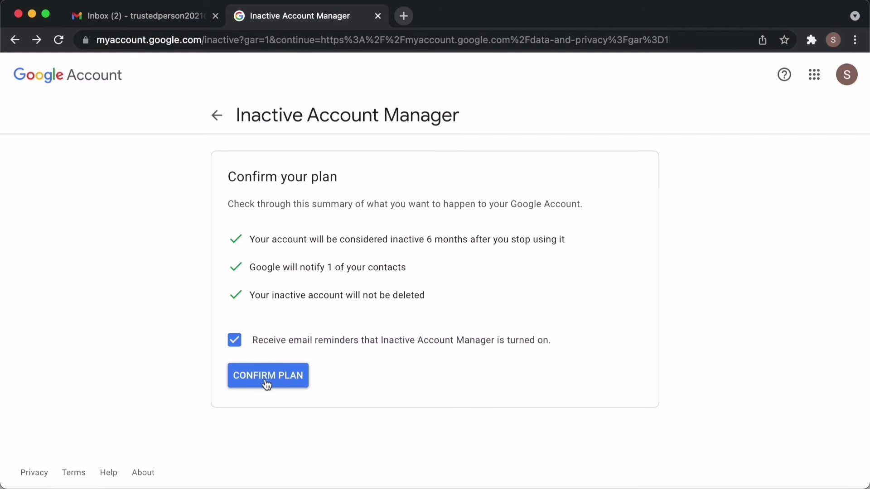
left_click(267, 382)
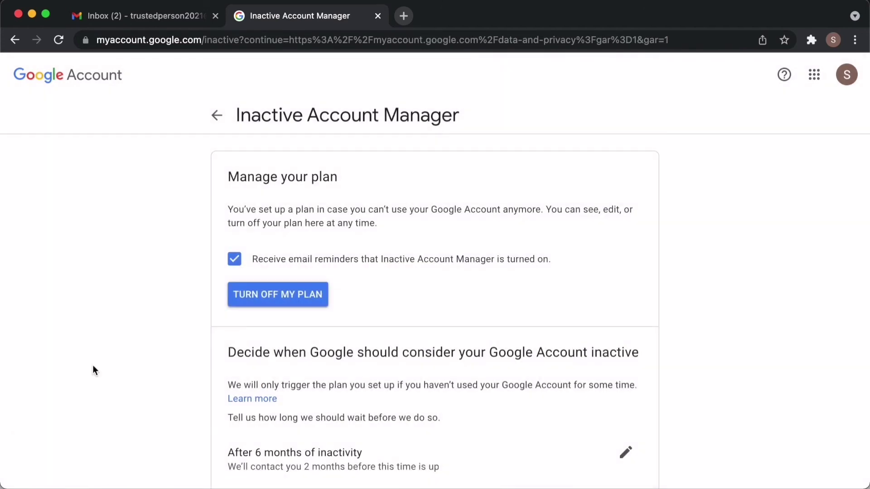
scroll(92, 365, "down", 5)
left_click_drag(288, 299, 402, 298)
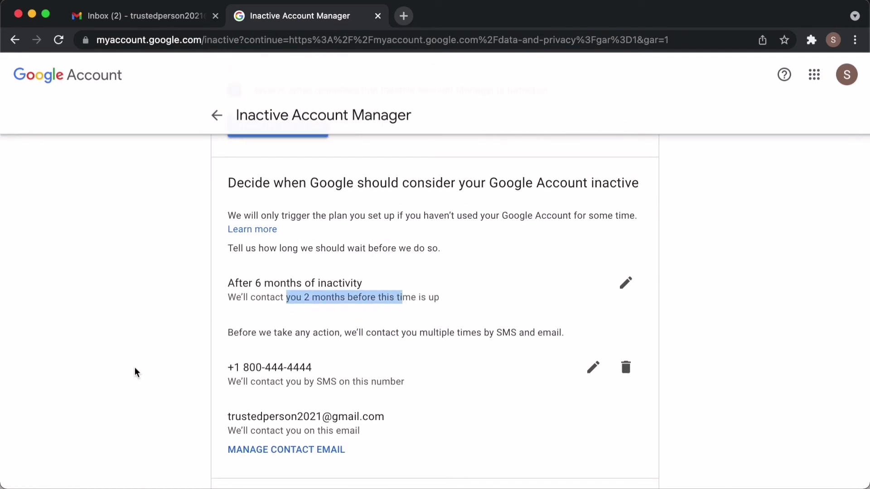
scroll(132, 375, "down", 1)
scroll(131, 375, "down", 2)
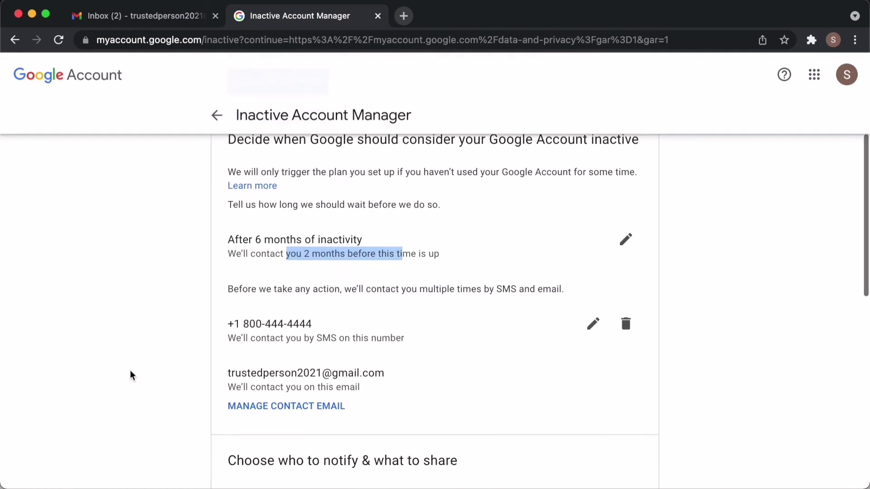
scroll(131, 375, "down", 2)
scroll(131, 375, "down", 2)
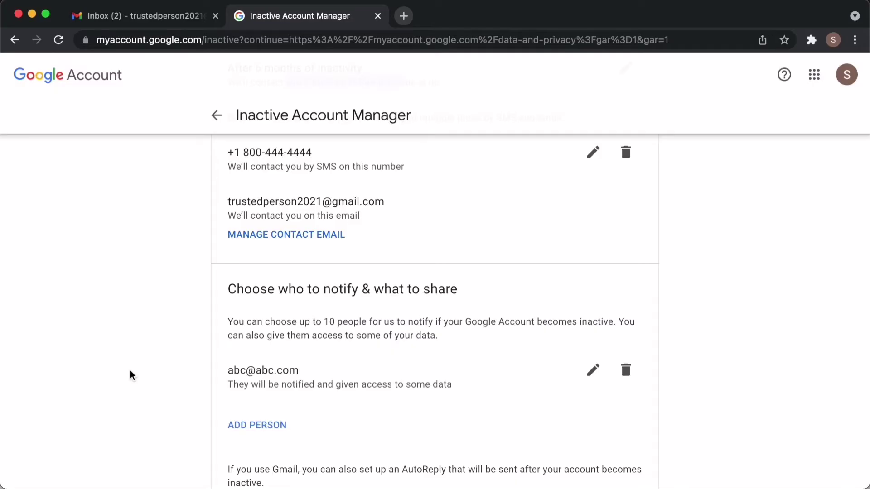
scroll(131, 375, "down", 7)
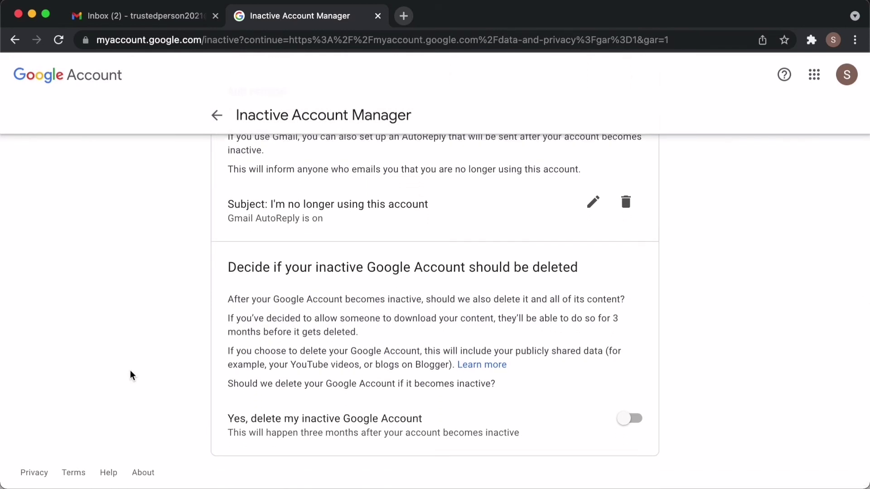
scroll(129, 371, "up", 15)
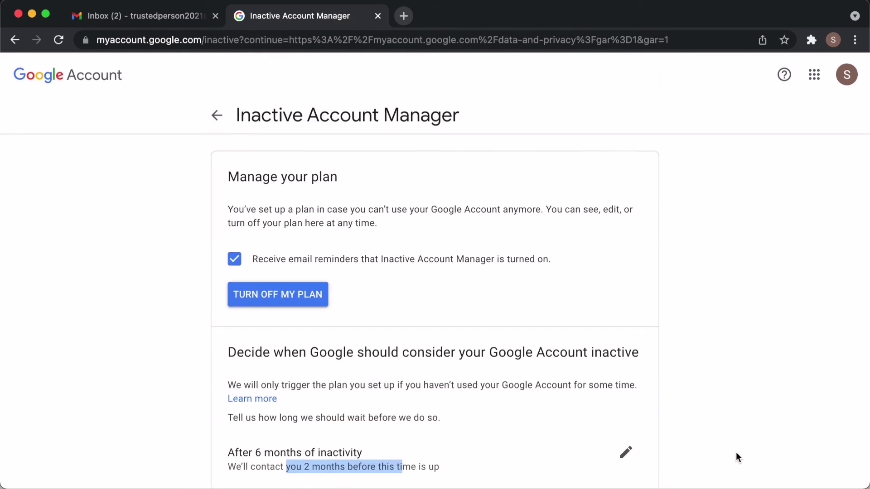
Search Google for "digital legacy facebook" in a new tab.
left_click(403, 15)
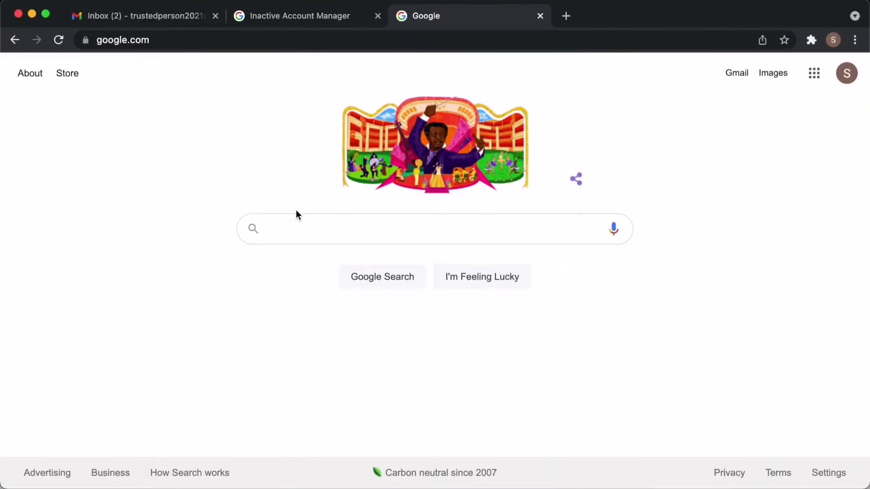
type("digita")
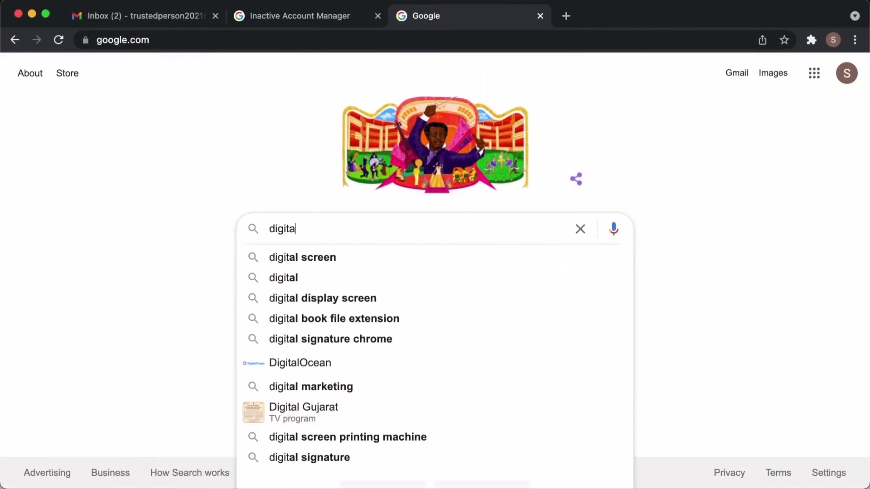
type("l legacy facebook")
key("Return")
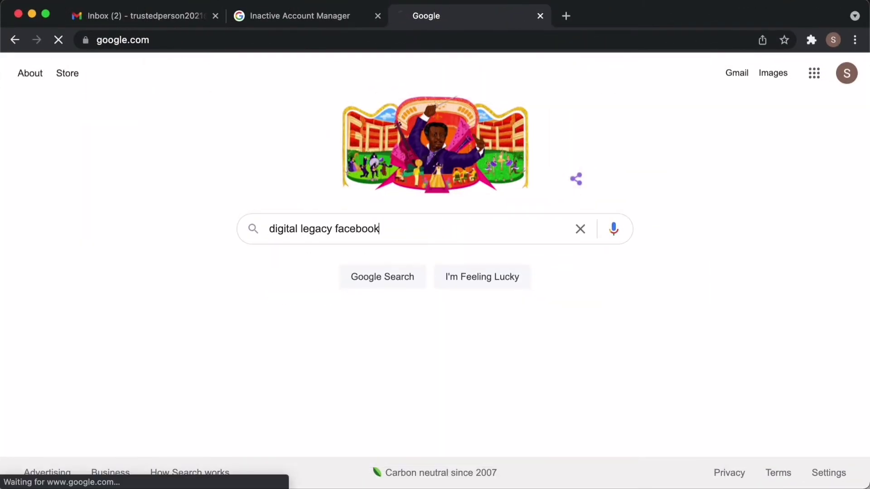
left_click_drag(69, 182, 230, 182)
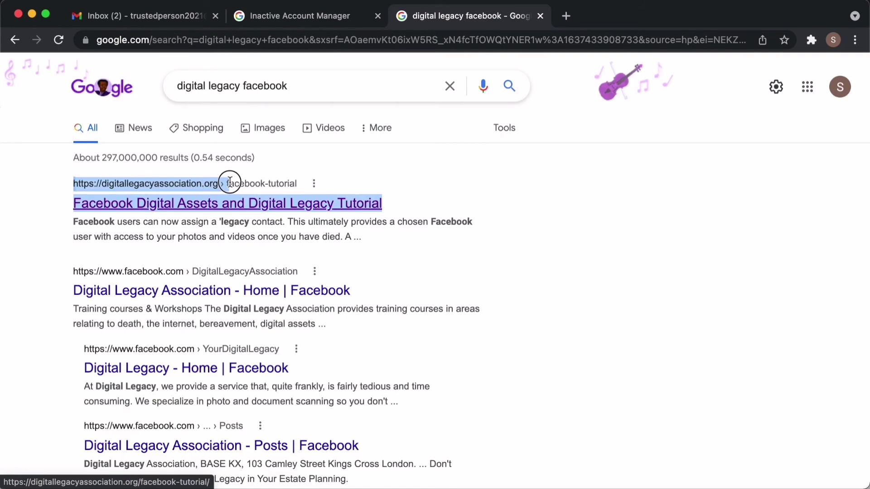
Open the Facebook Digital Assets and Digital Legacy Tutorial and read through it.
left_click(247, 206)
scroll(253, 331, "down", 20)
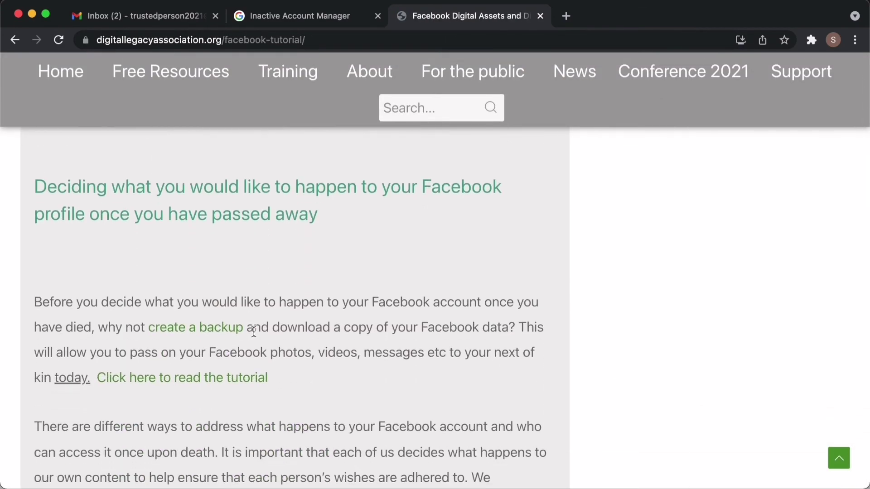
scroll(254, 331, "down", 15)
scroll(254, 336, "down", 15)
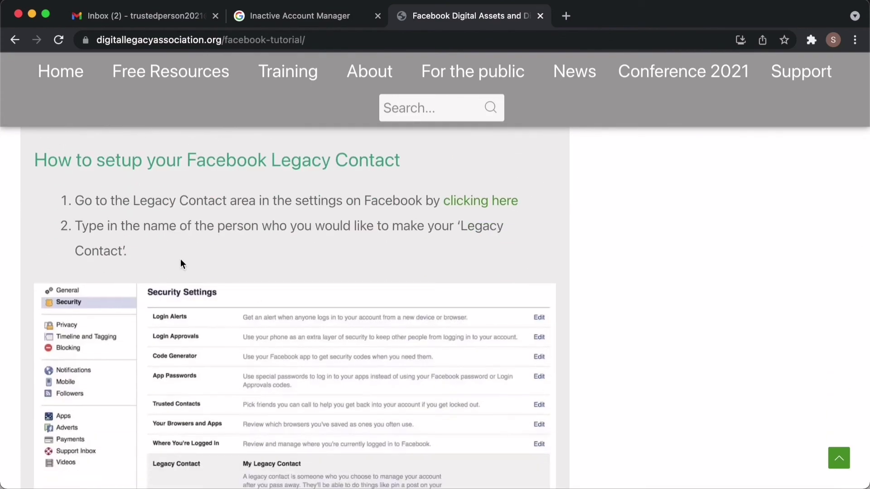
left_click_drag(103, 163, 185, 163)
scroll(260, 240, "down", 5)
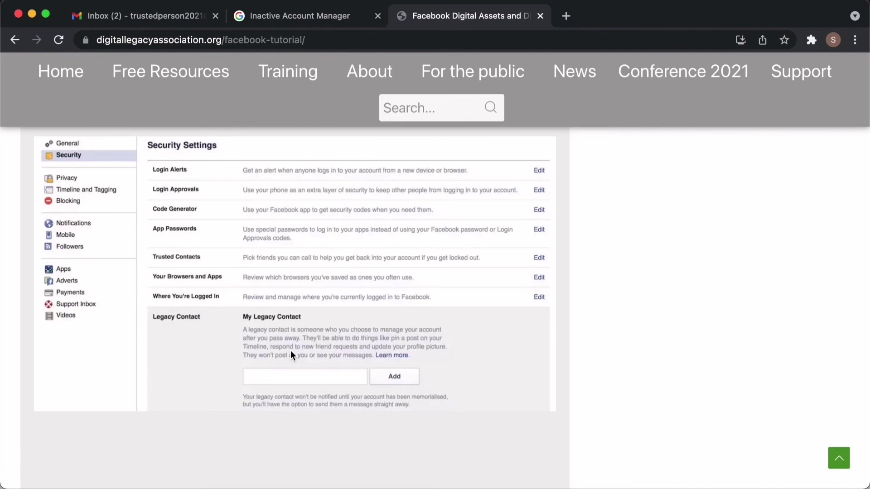
scroll(337, 448, "down", 10)
scroll(339, 453, "up", 20)
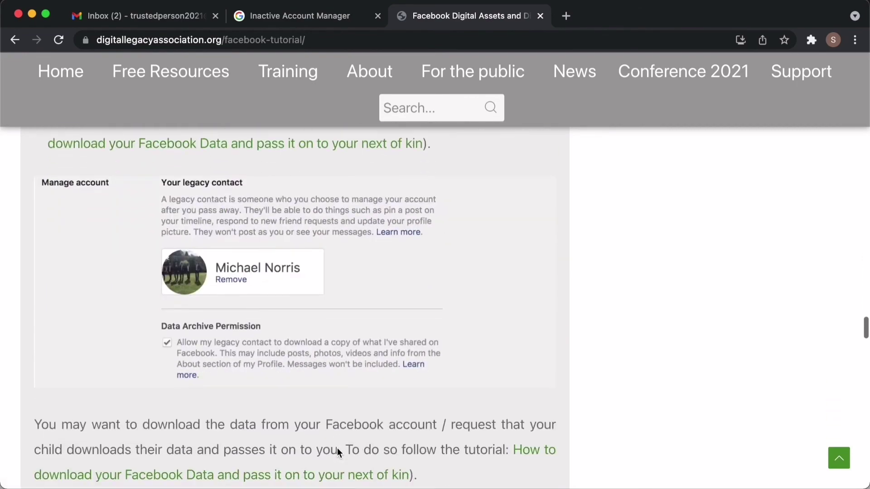
Search for "digital legacy apple setup" and review the seven Legacy Contact steps.
left_click(15, 40)
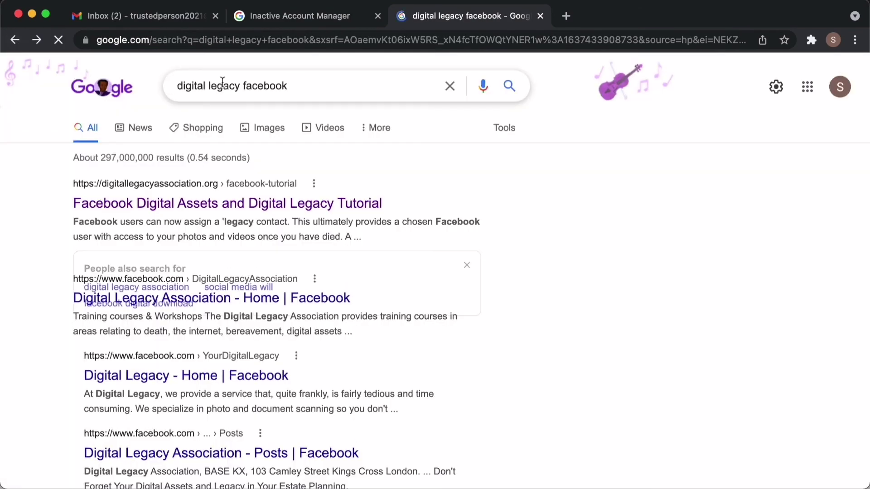
double_click(276, 86)
type("apple setup")
key("Return")
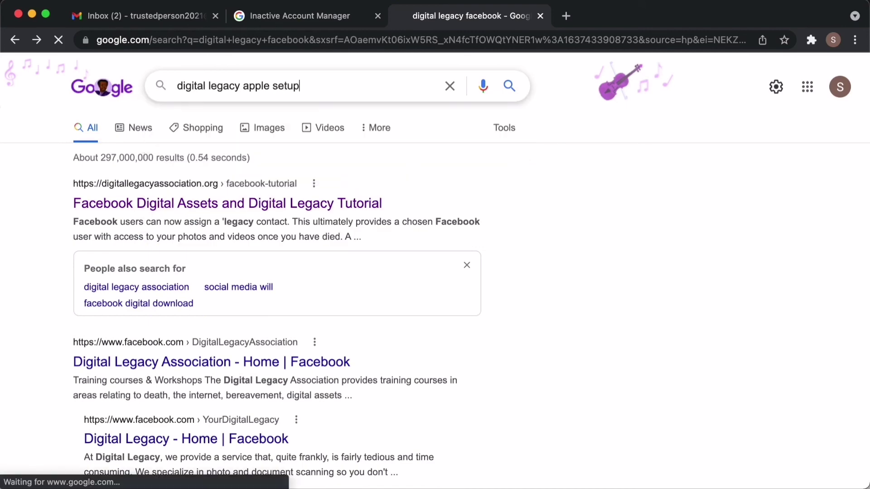
left_click_drag(87, 208, 334, 316)
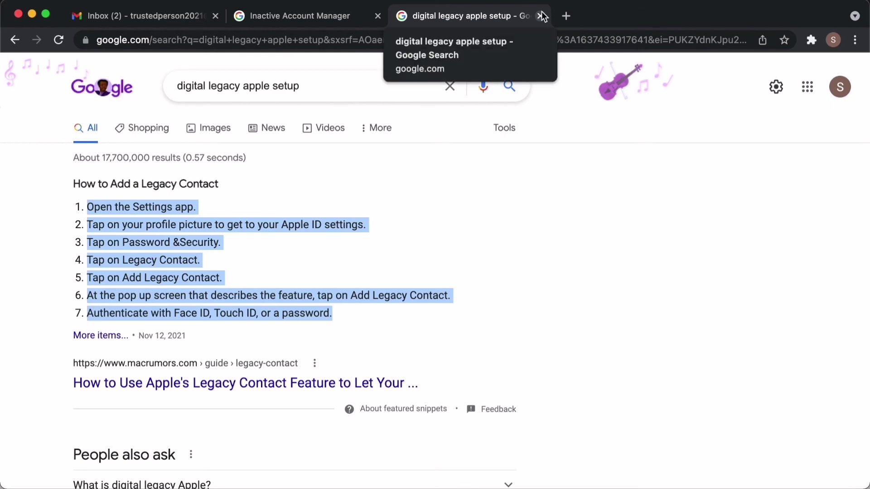
Edit the search query to "digital legacy git".
left_click(333, 77)
key("BackSpace")
key("BackSpace")
key("BackSpace")
key("BackSpace")
key("BackSpace")
key("BackSpace")
key("BackSpace")
key("BackSpace")
key("BackSpace")
key("BackSpace")
key("BackSpace")
type("git")
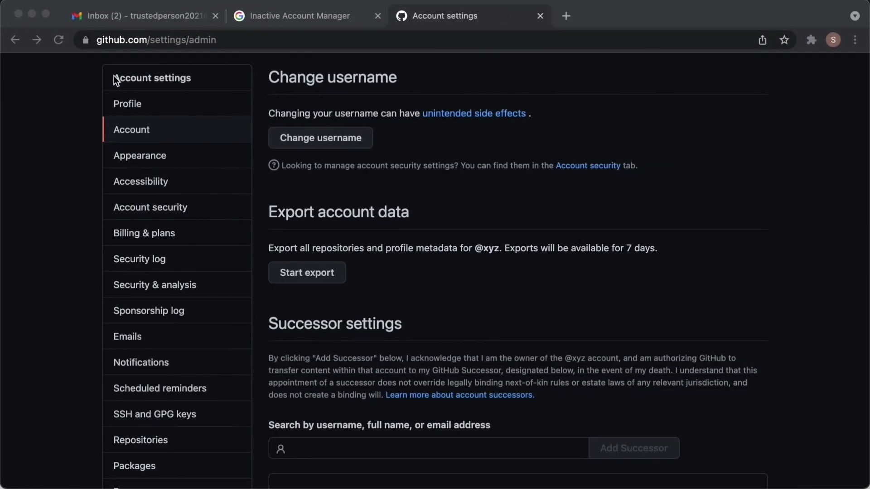
left_click(114, 78)
left_click(183, 80)
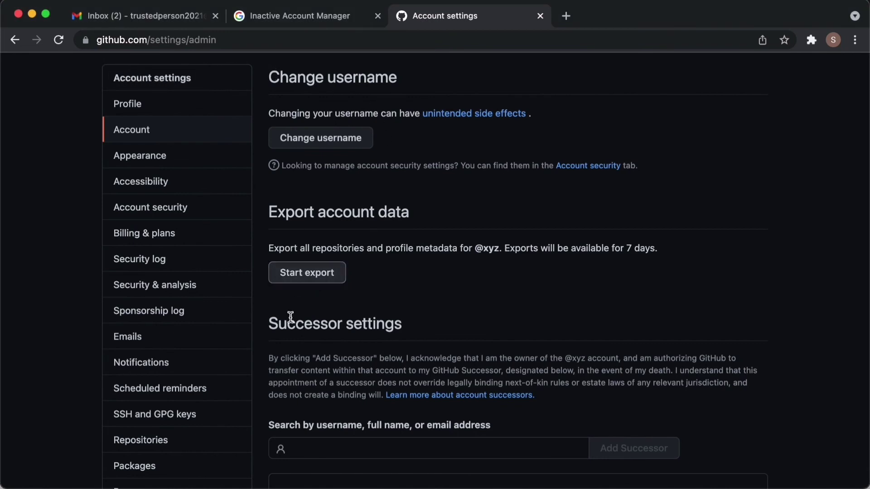
left_click_drag(266, 321, 410, 319)
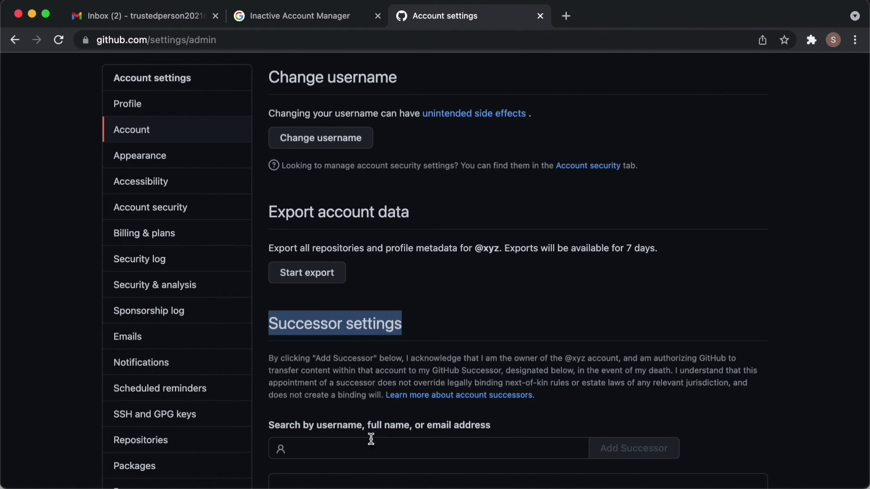